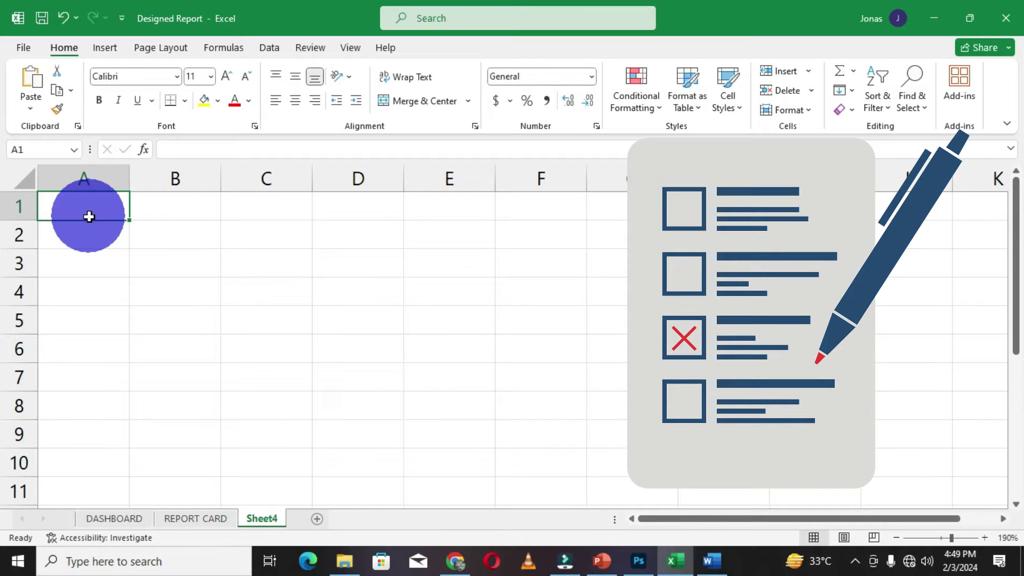
- Enter the headers Name of Student, Class Score, Exams Score and Total Score in B3:E3
{"action": "left_click", "coordinate": [190, 257]}
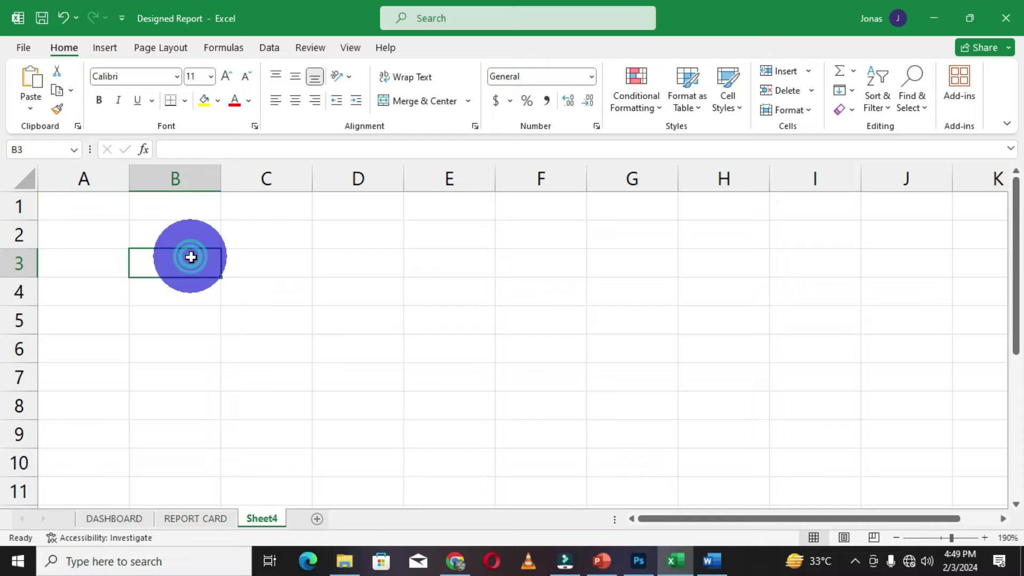
{"action": "left_click", "coordinate": [277, 260]}
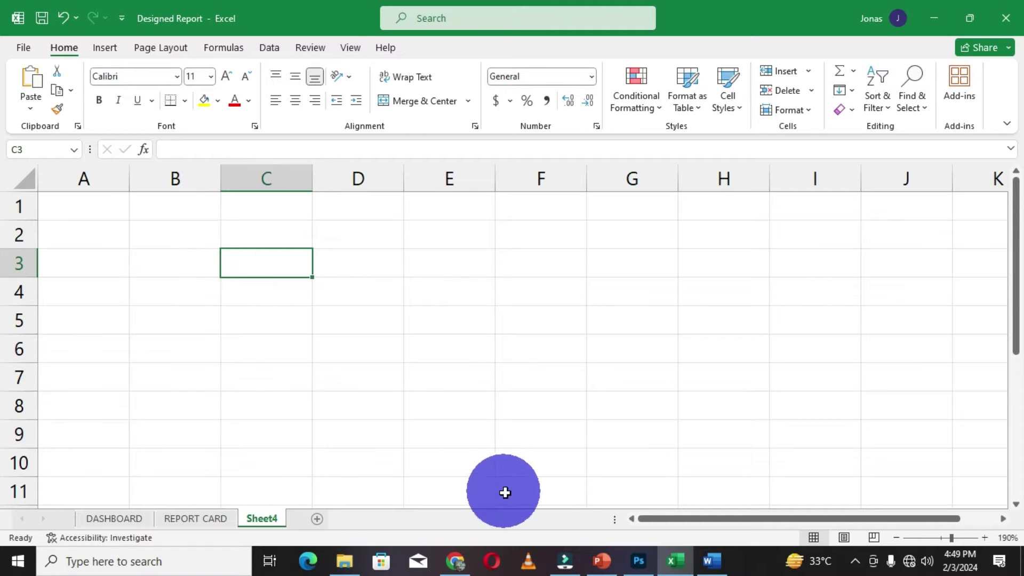
{"action": "left_click", "coordinate": [179, 265]}
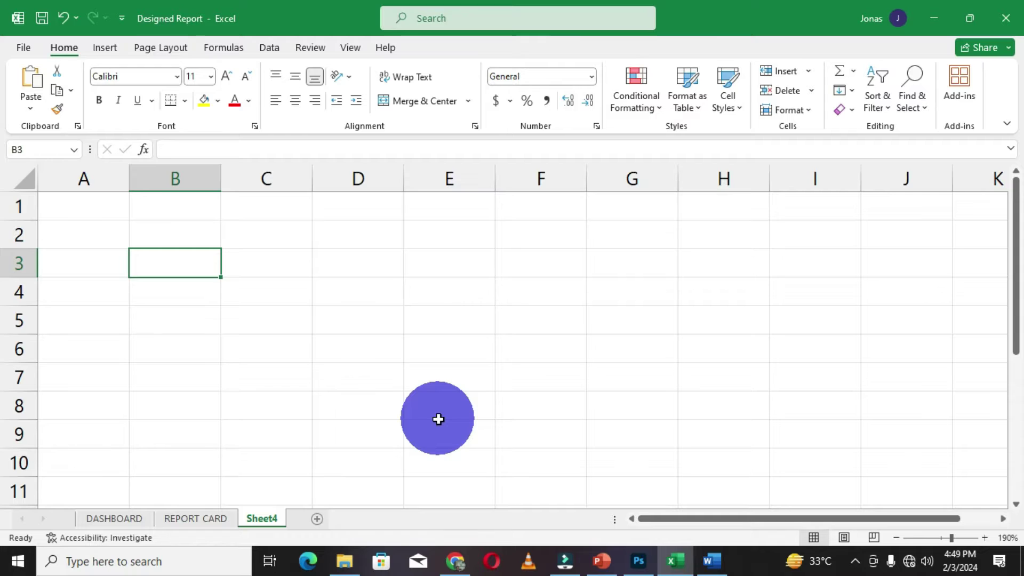
{"action": "type", "text": "Name"}
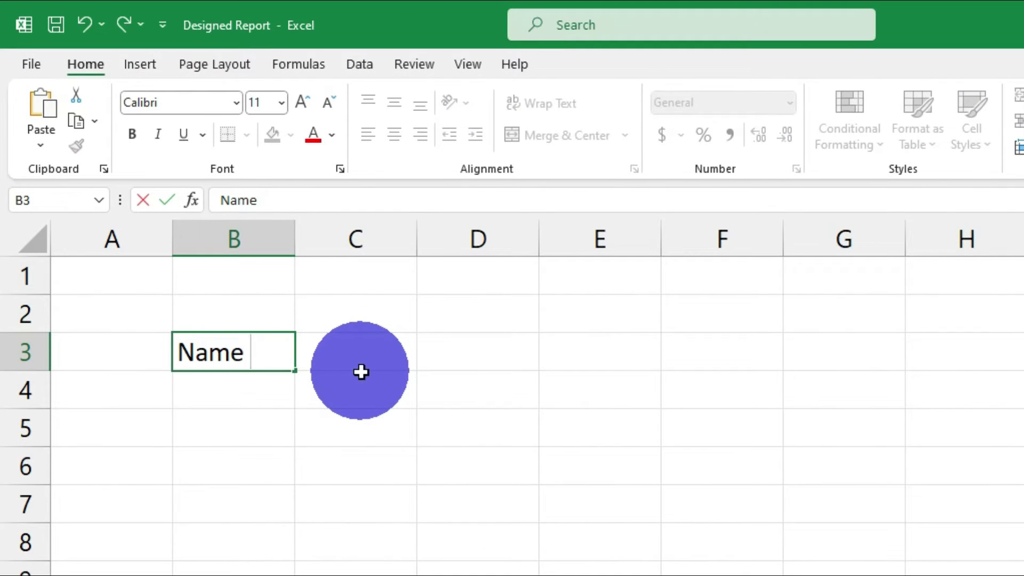
{"action": "type", "text": " of St"}
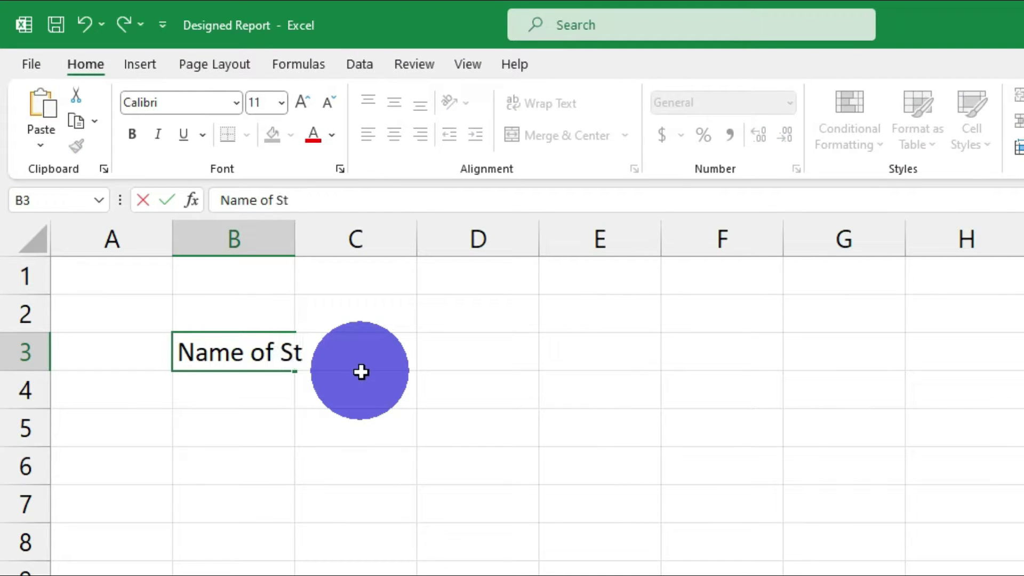
{"action": "type", "text": "udent"}
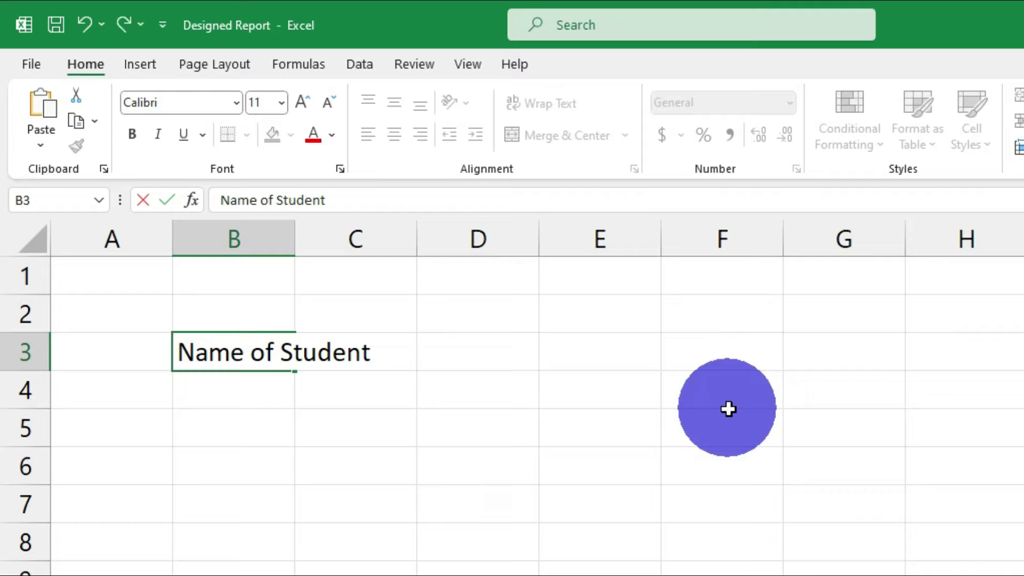
{"action": "key", "text": "Tab"}
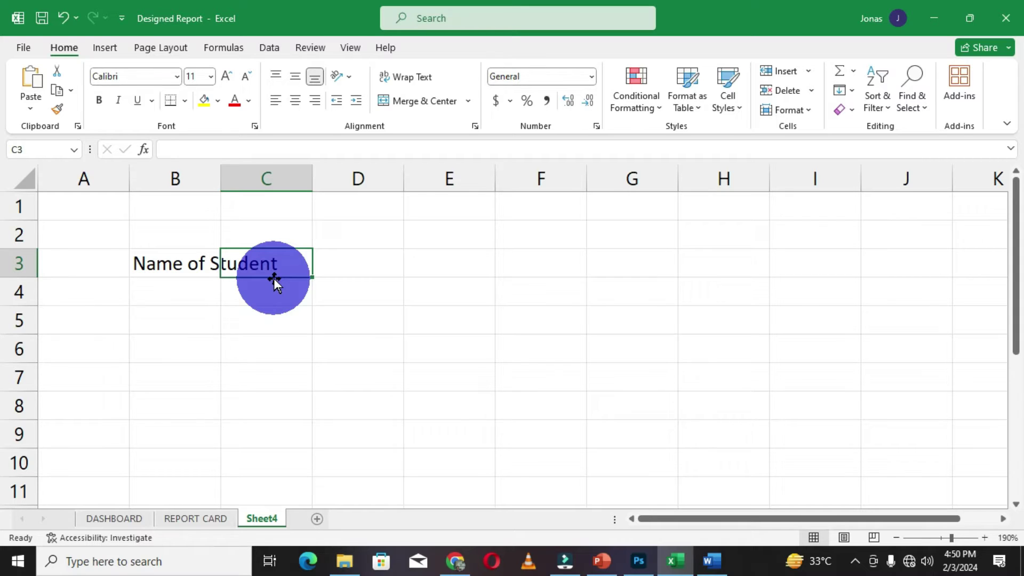
{"action": "type", "text": "Class"}
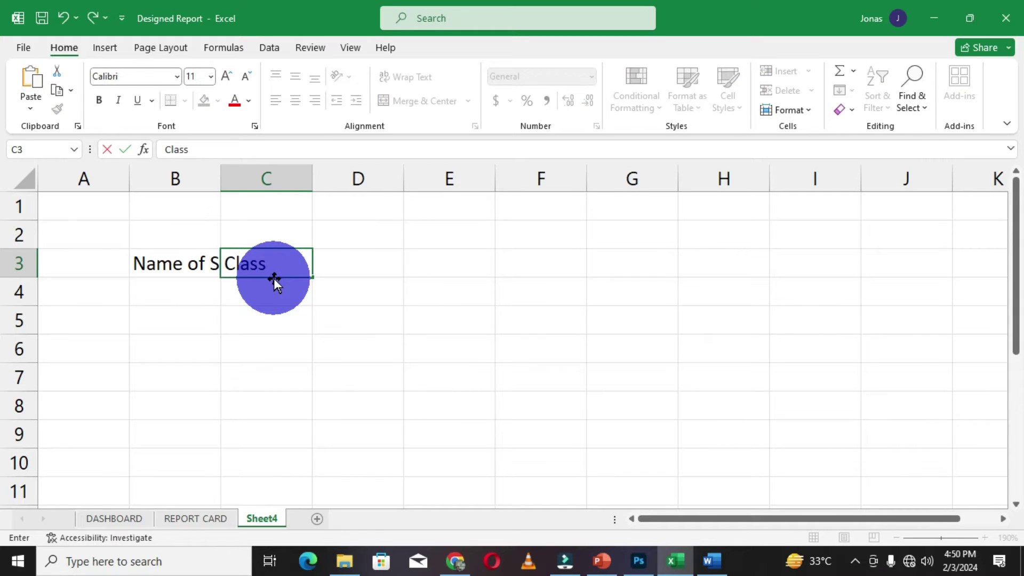
{"action": "type", "text": " Score"}
{"action": "key", "text": "Tab"}
{"action": "type", "text": "Ex"}
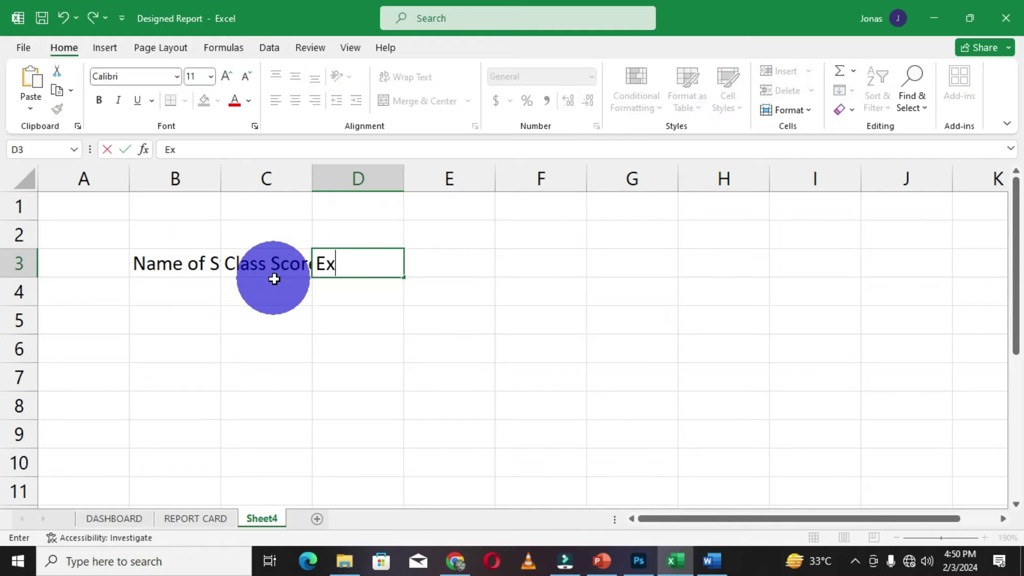
{"action": "type", "text": "ams Score"}
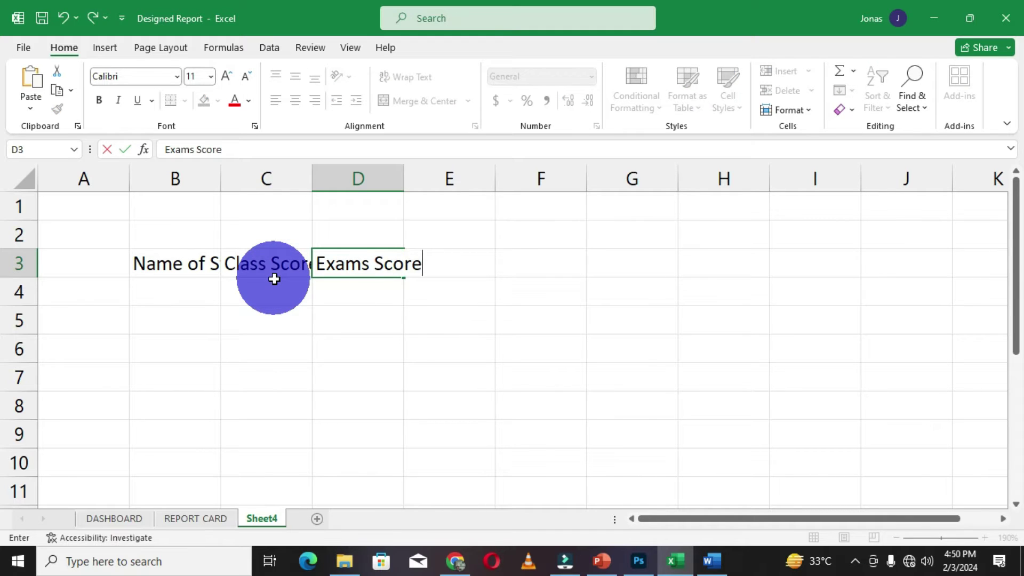
{"action": "key", "text": "Tab"}
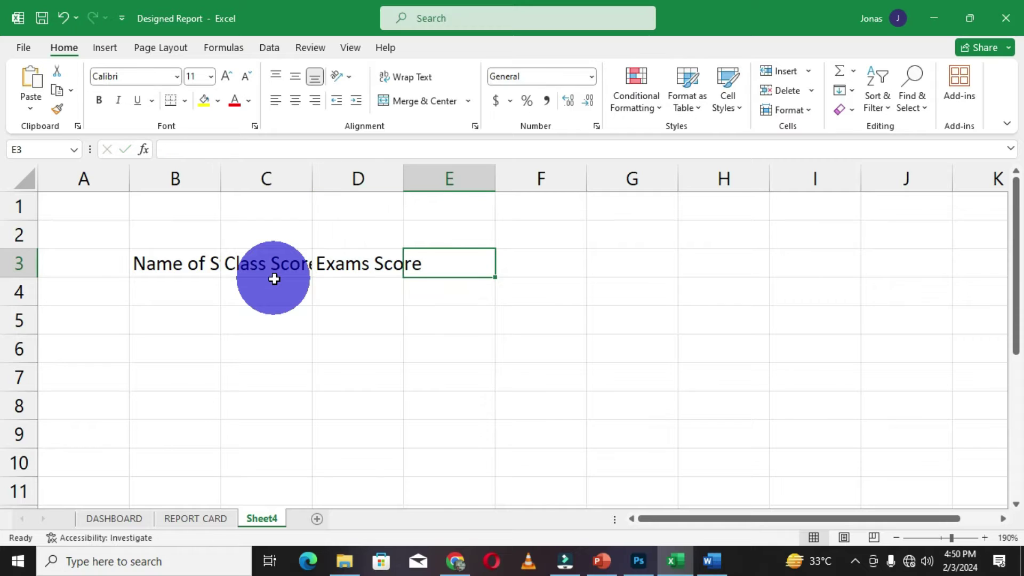
{"action": "type", "text": "Total"}
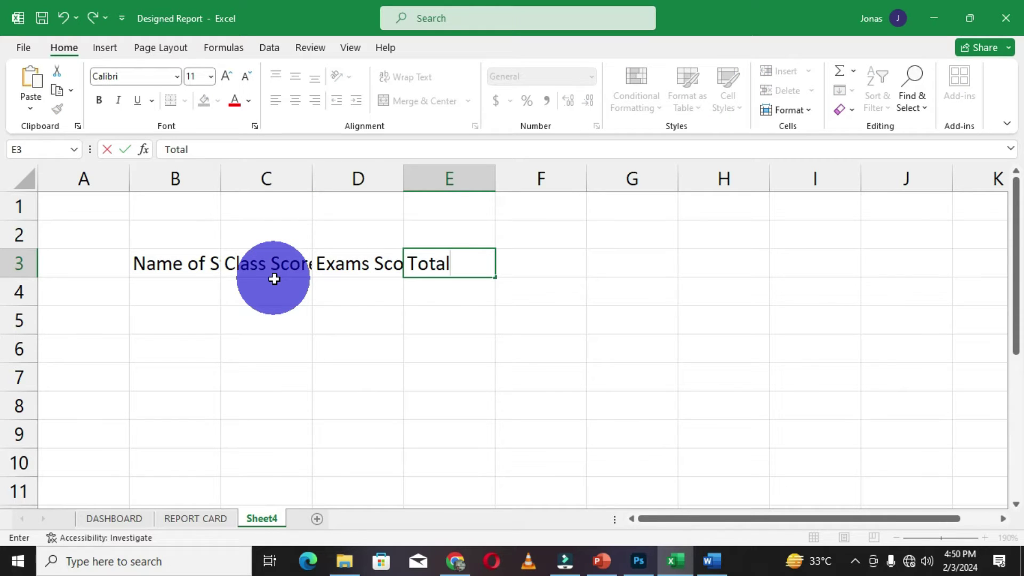
{"action": "type", "text": " Score"}
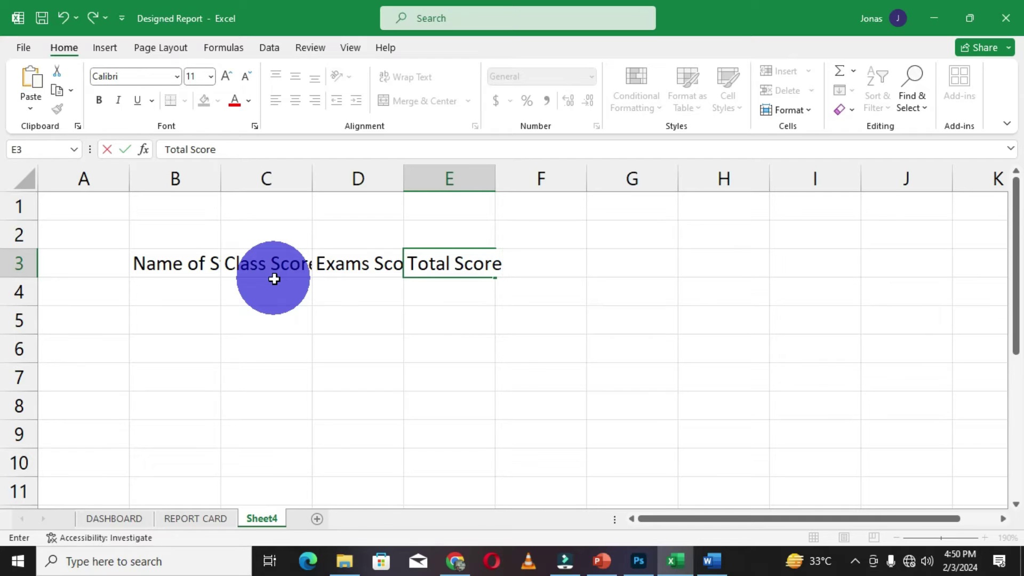
{"action": "key", "text": "Tab"}
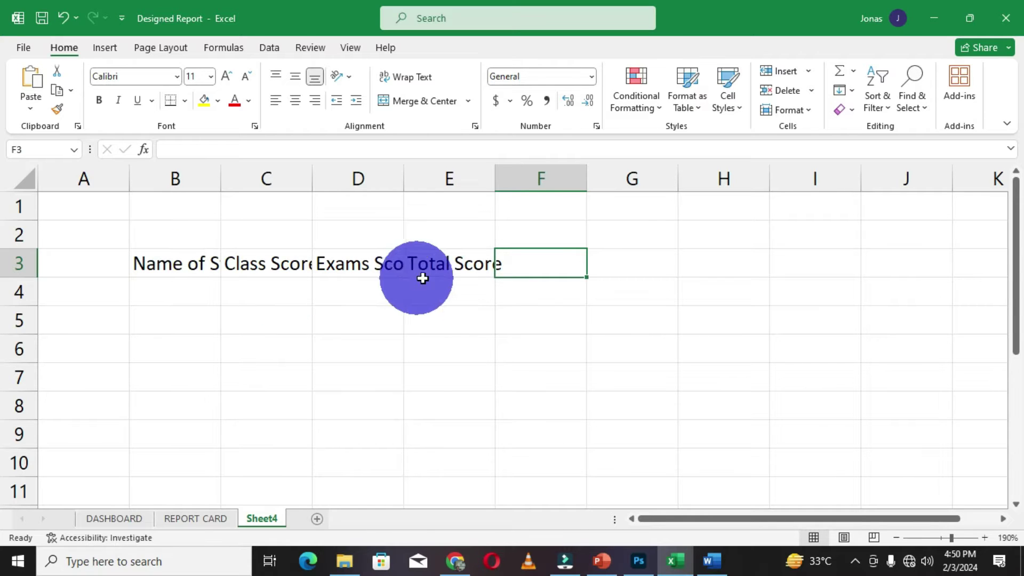
{"action": "left_click", "coordinate": [171, 174]}
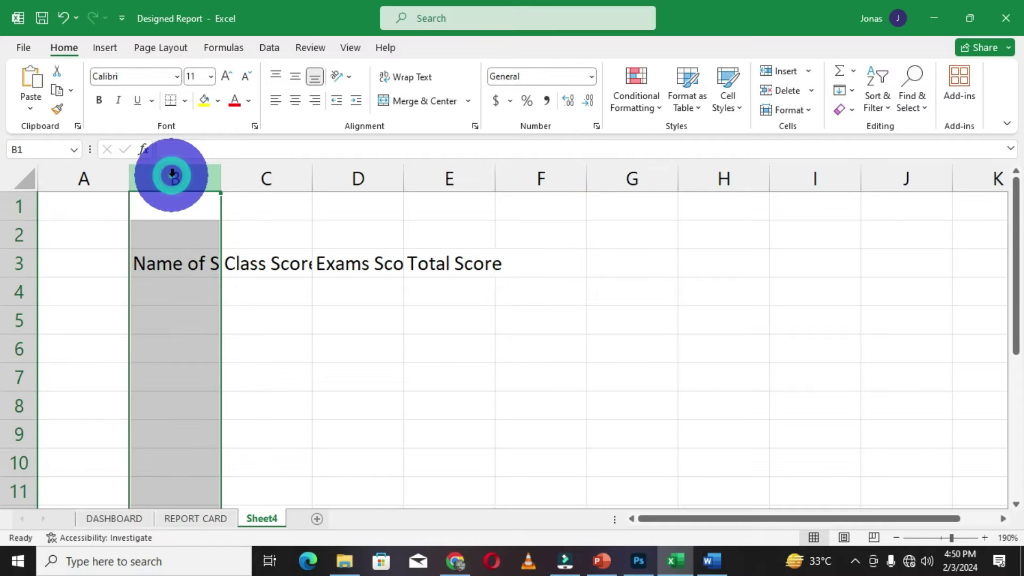
{"action": "left_click", "coordinate": [173, 266]}
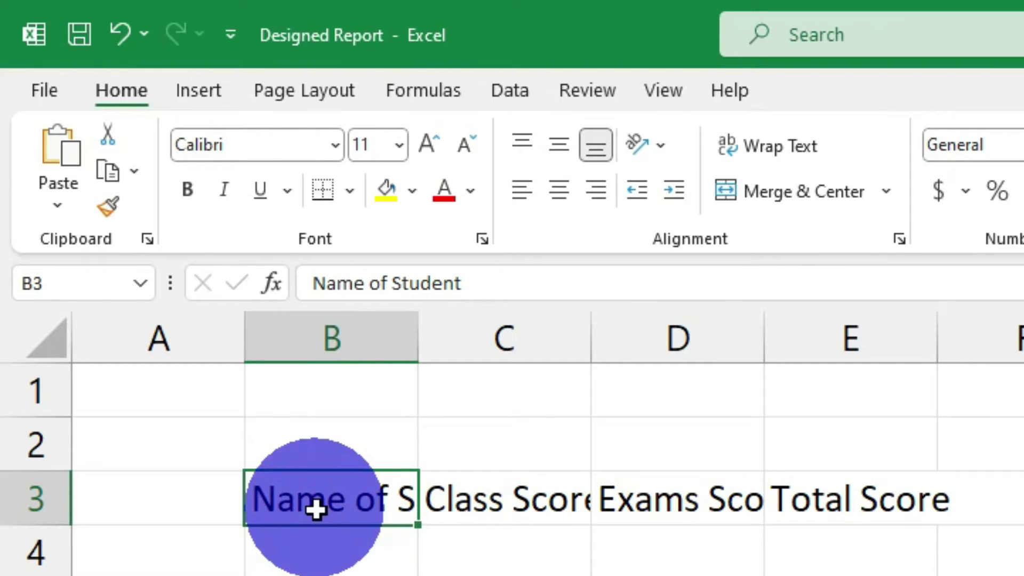
{"action": "left_click", "coordinate": [533, 512]}
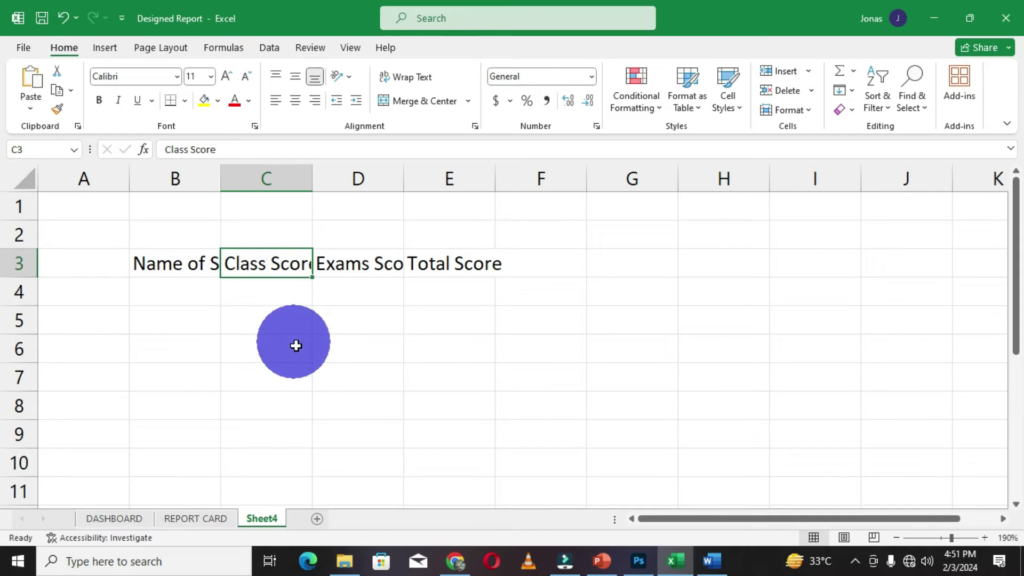
{"action": "left_click", "coordinate": [450, 258]}
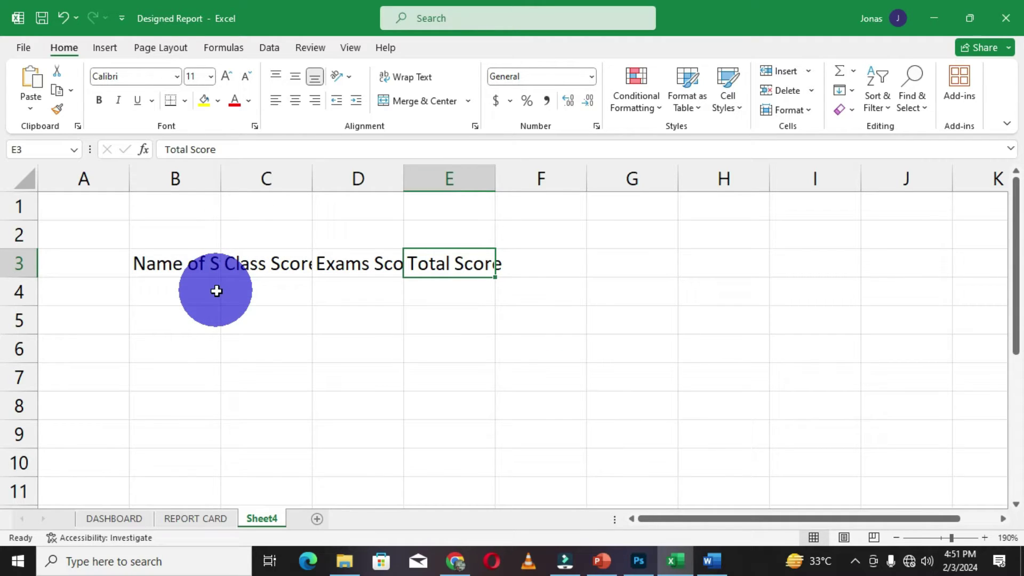
- AutoFit columns B to E, undo, then AutoFit all columns so the row 3 headers show fully
{"action": "left_click_drag", "start_coordinate": [176, 178], "coordinate": [459, 181]}
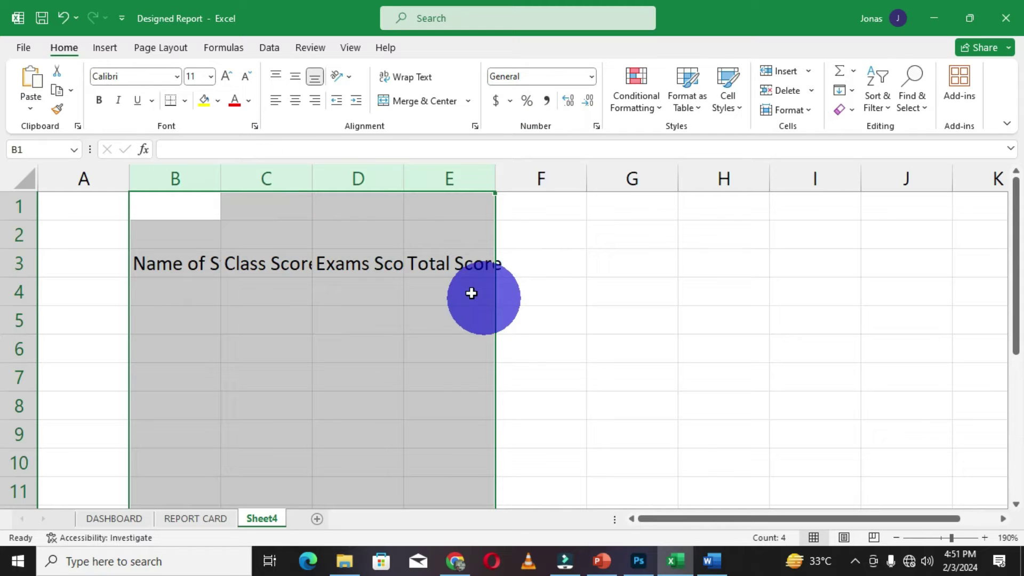
{"action": "double_click", "coordinate": [312, 184]}
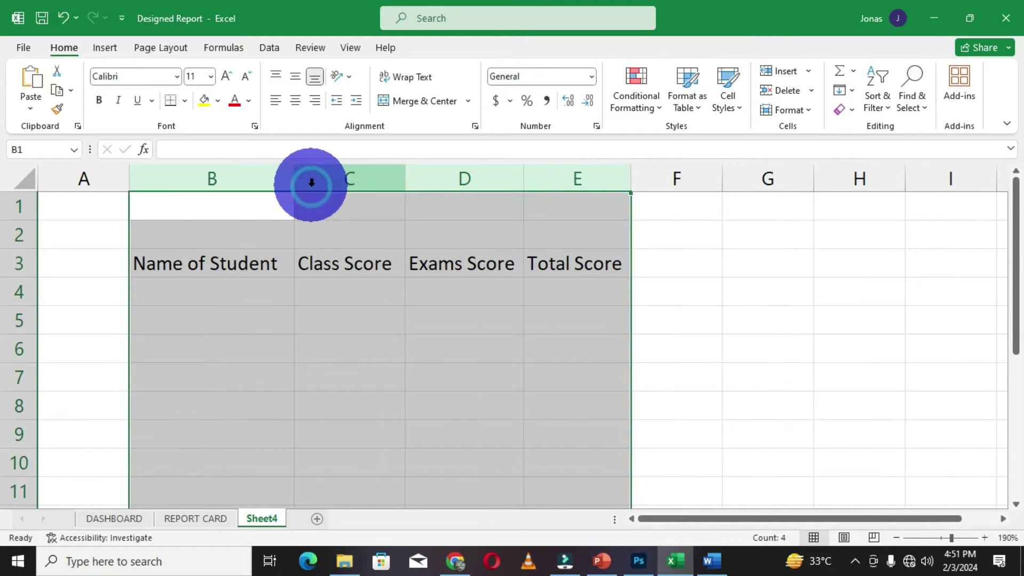
{"action": "left_click", "coordinate": [431, 344]}
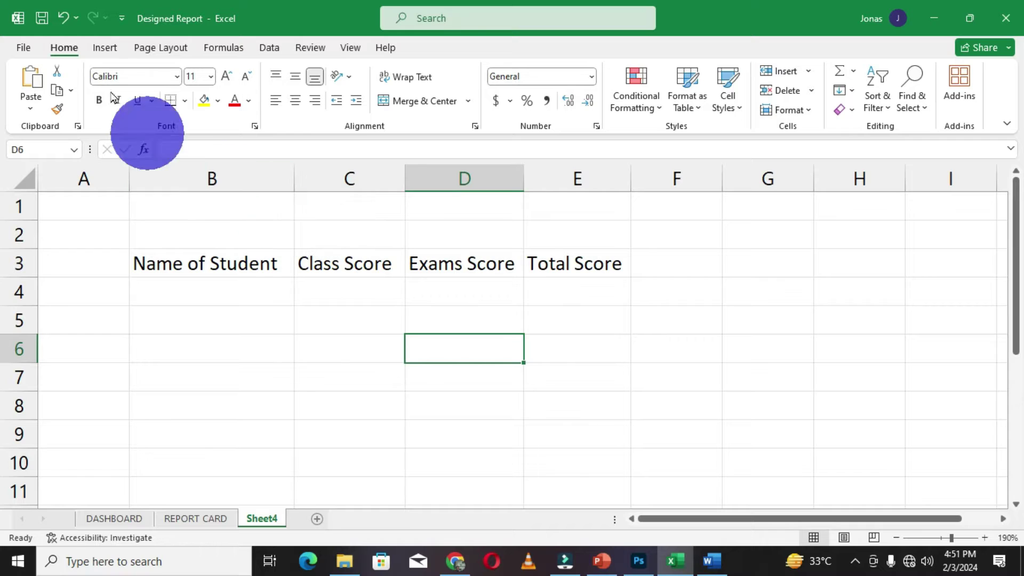
{"action": "left_click", "coordinate": [63, 18]}
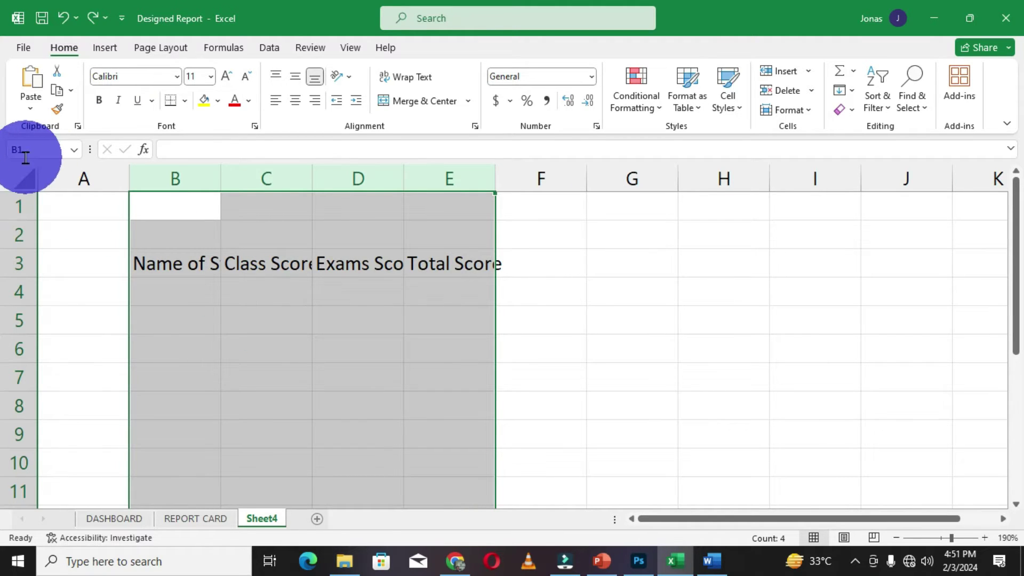
{"action": "left_click", "coordinate": [22, 176]}
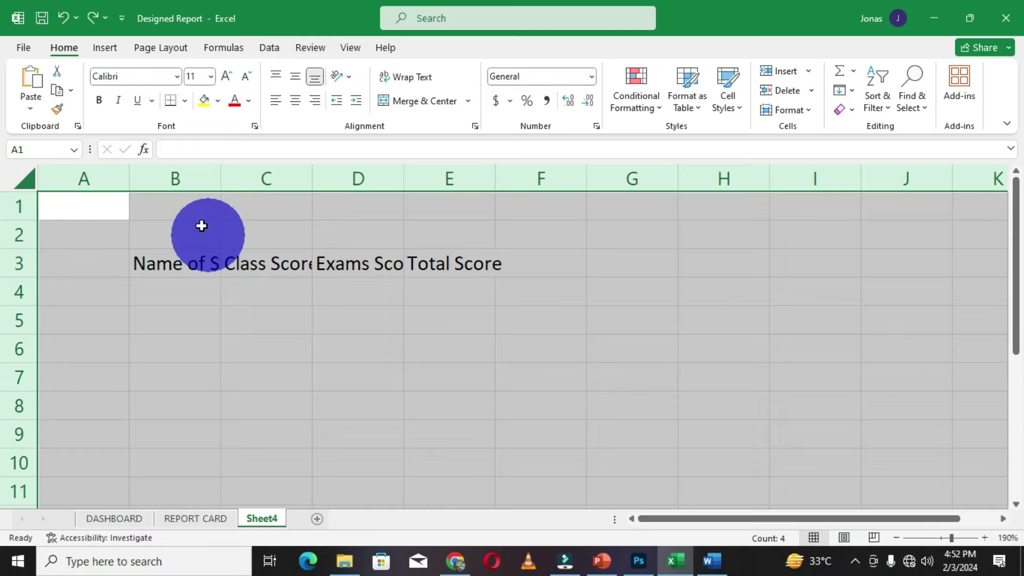
{"action": "double_click", "coordinate": [222, 177]}
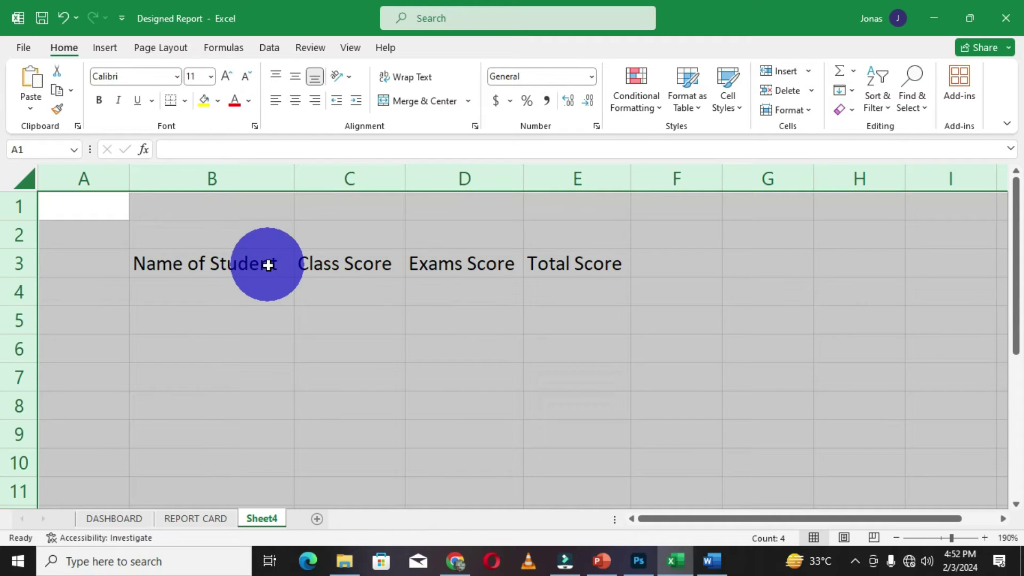
{"action": "left_click", "coordinate": [63, 19]}
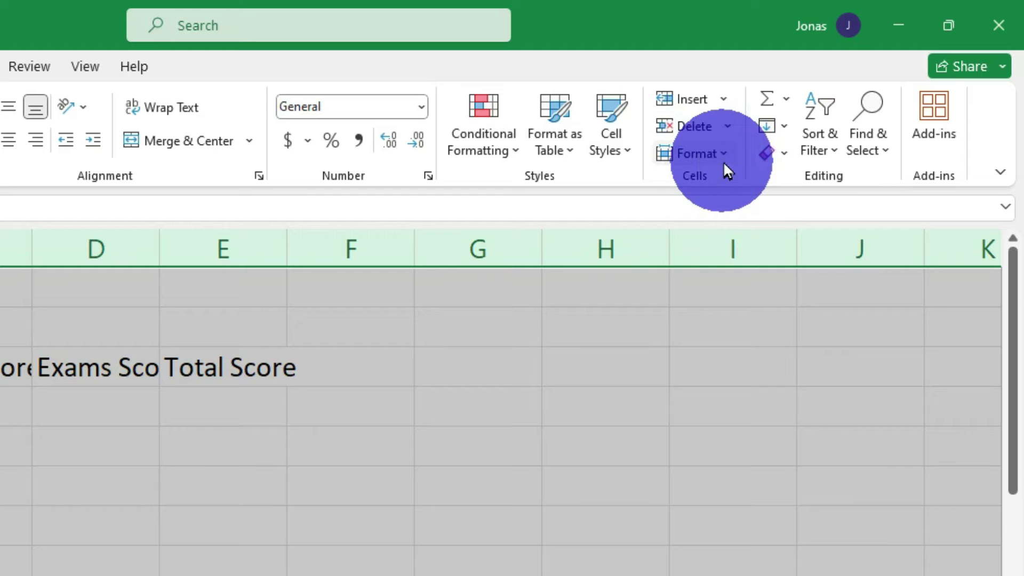
{"action": "left_click", "coordinate": [723, 152]}
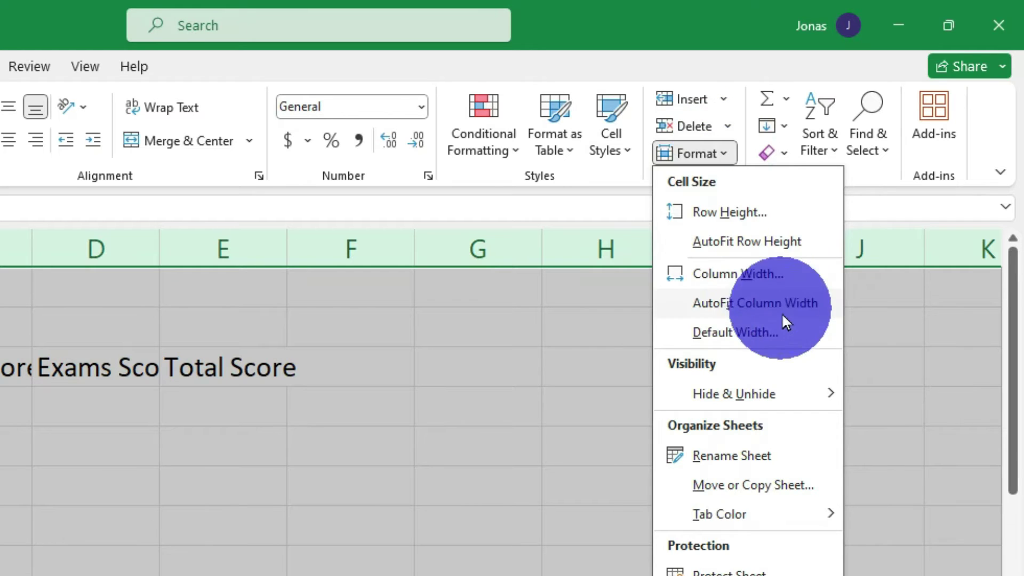
{"action": "left_click", "coordinate": [797, 309]}
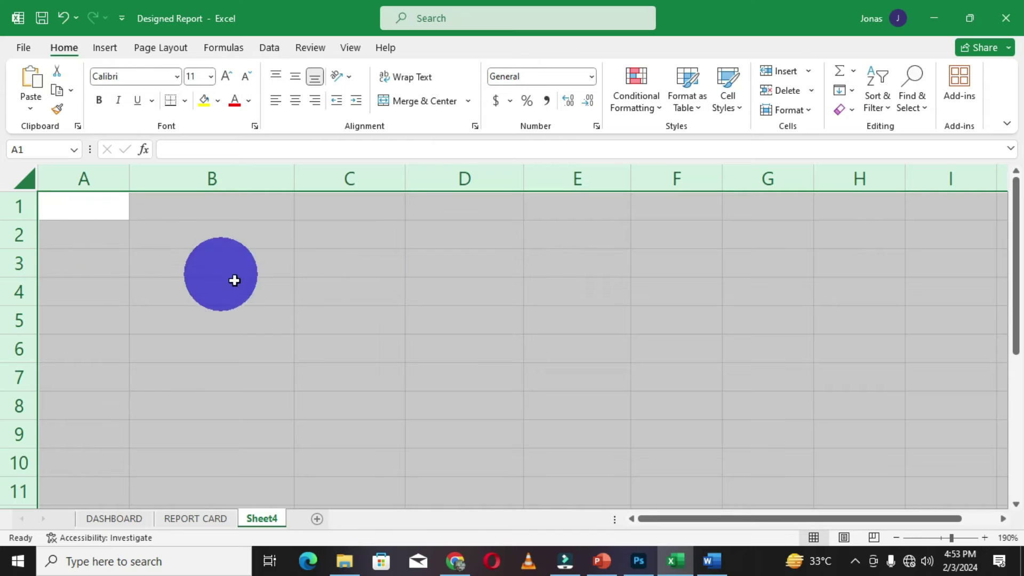
- Undo the header entries and column width changes, leaving Sheet4 blank
{"action": "left_click", "coordinate": [278, 325]}
{"action": "left_click", "coordinate": [69, 261]}
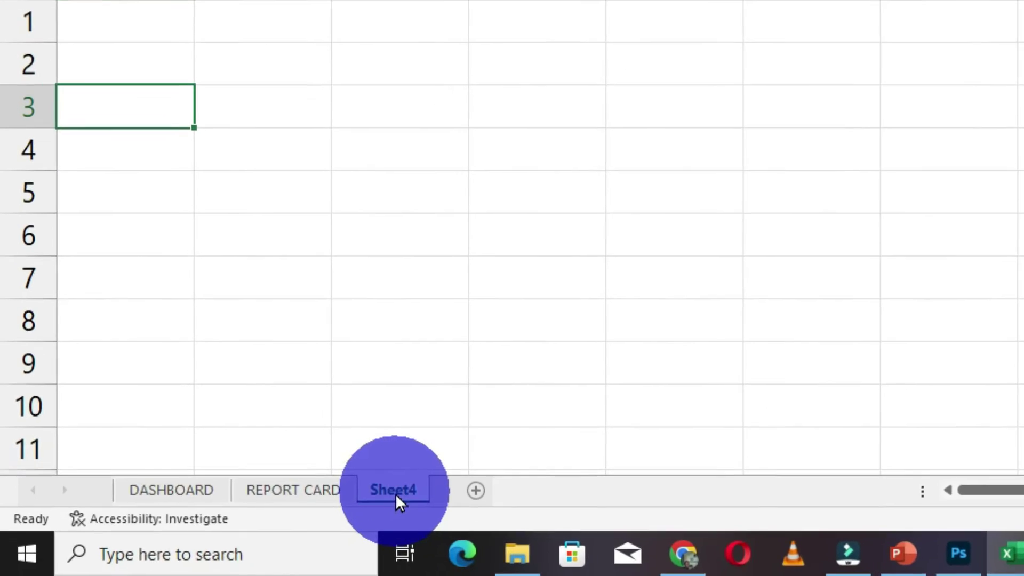
- Open Sheet4's code through View Code, close the editor, then reopen it with Alt+F11
{"action": "right_click", "coordinate": [262, 522]}
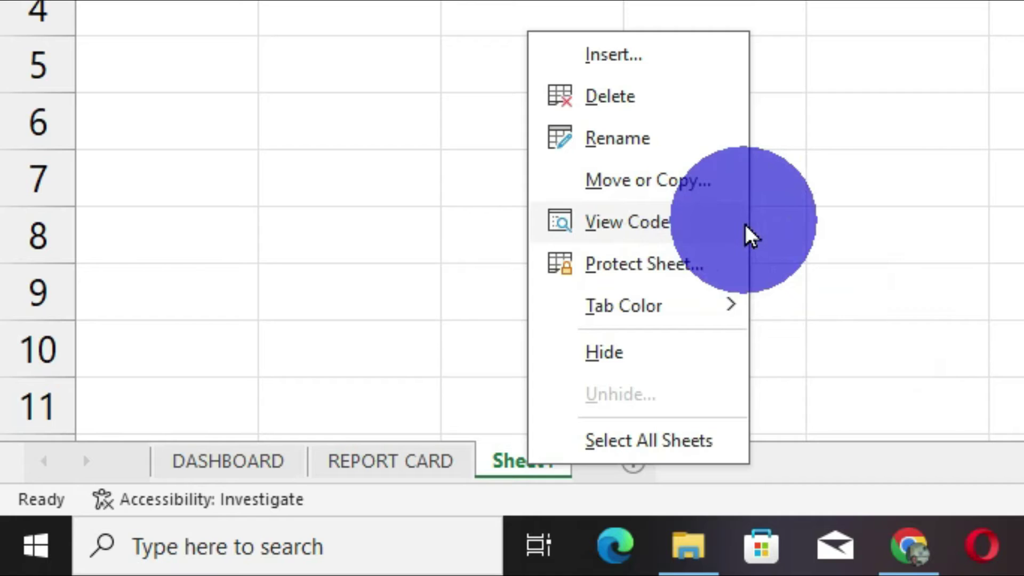
{"action": "left_click", "coordinate": [730, 231]}
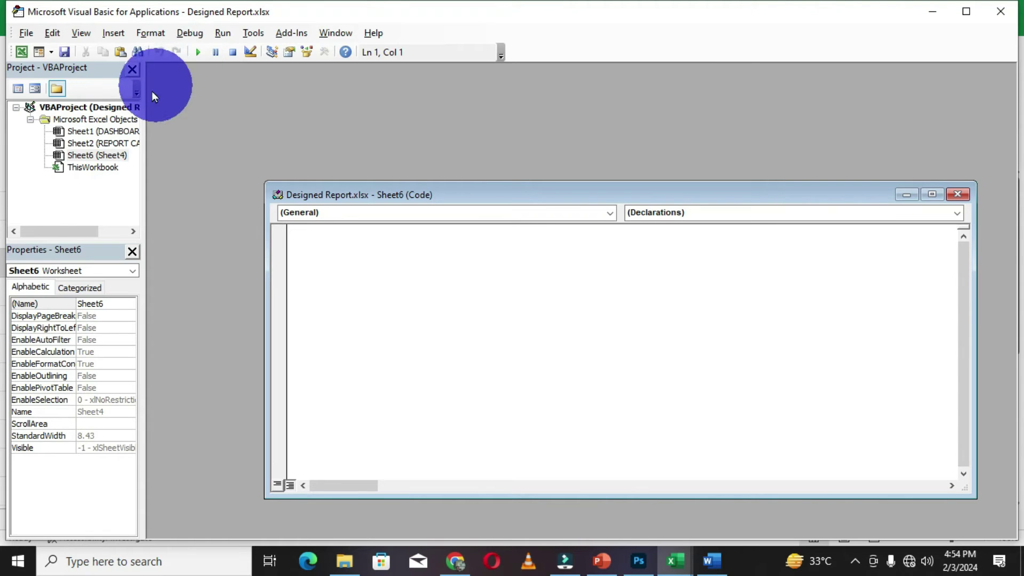
{"action": "left_click", "coordinate": [1000, 11]}
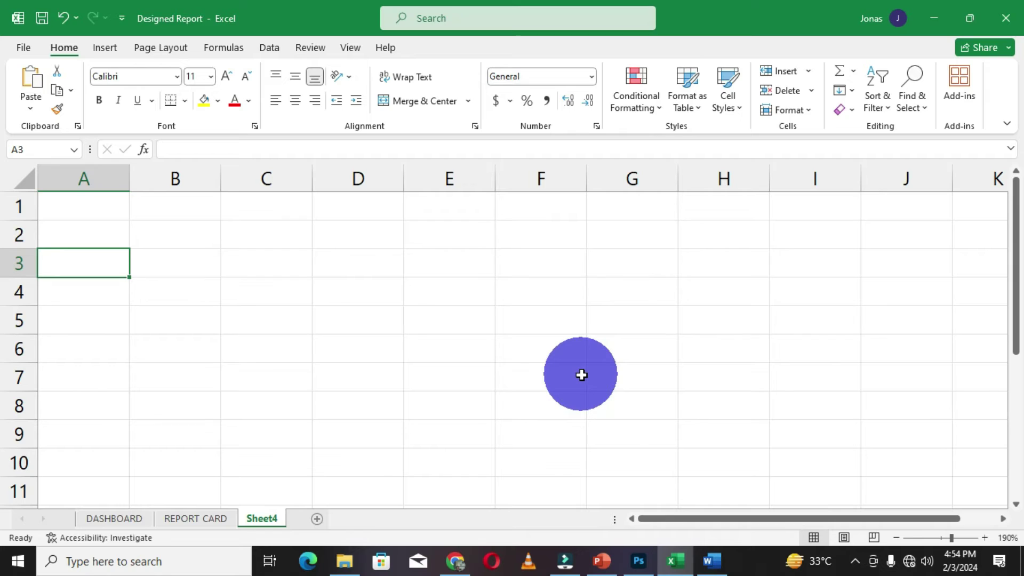
{"action": "key", "text": "alt+F11"}
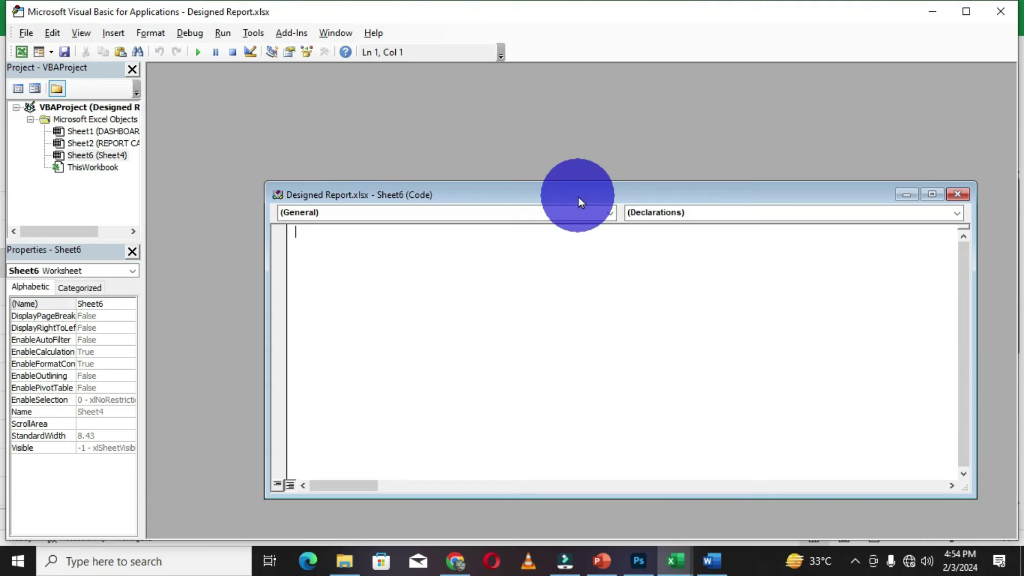
- Pick Worksheet in the Object list to insert an empty Worksheet_SelectionChange procedure
{"action": "left_click_drag", "start_coordinate": [567, 194], "coordinate": [515, 119]}
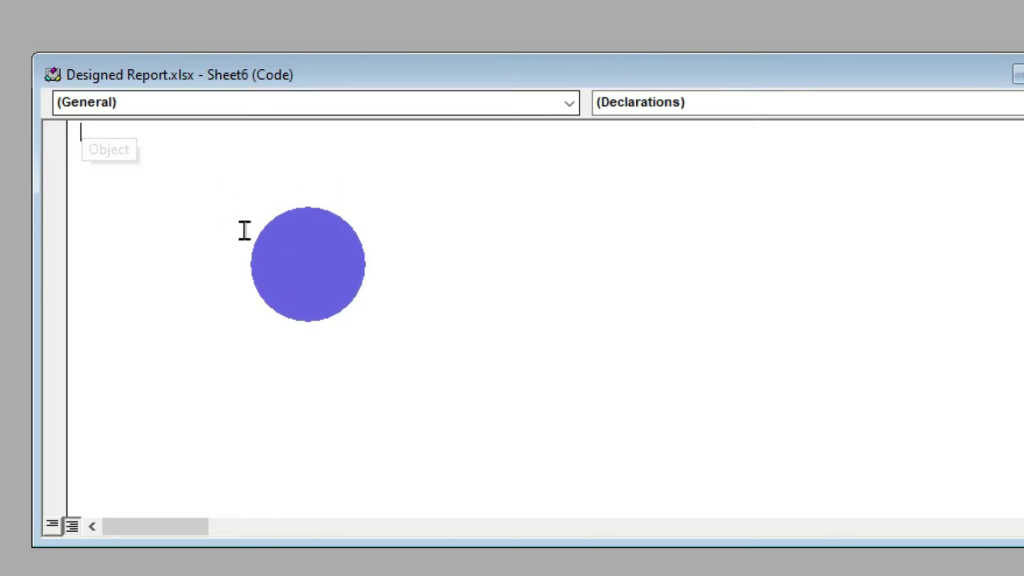
{"action": "left_click", "coordinate": [87, 104]}
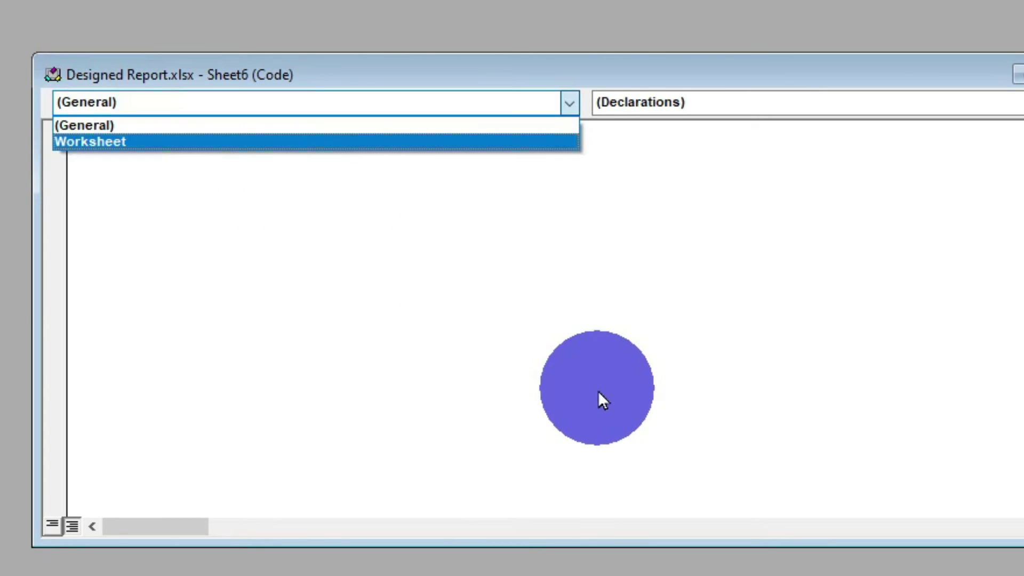
{"action": "left_click", "coordinate": [75, 145]}
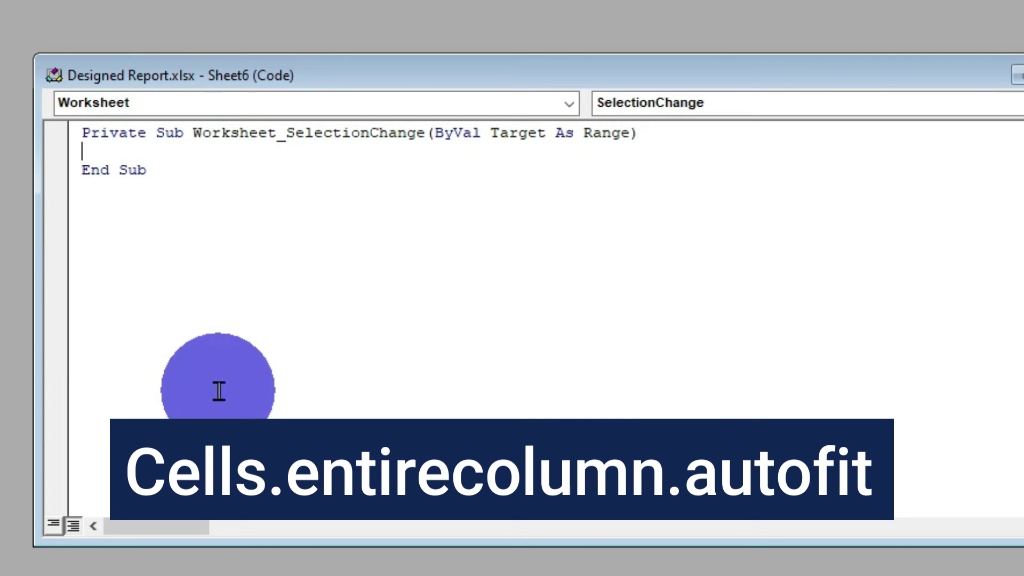
- Write cells.EntireColumn.AutoFit as the procedure body, completing names with autocomplete
{"action": "type", "text": "cells.entir"}
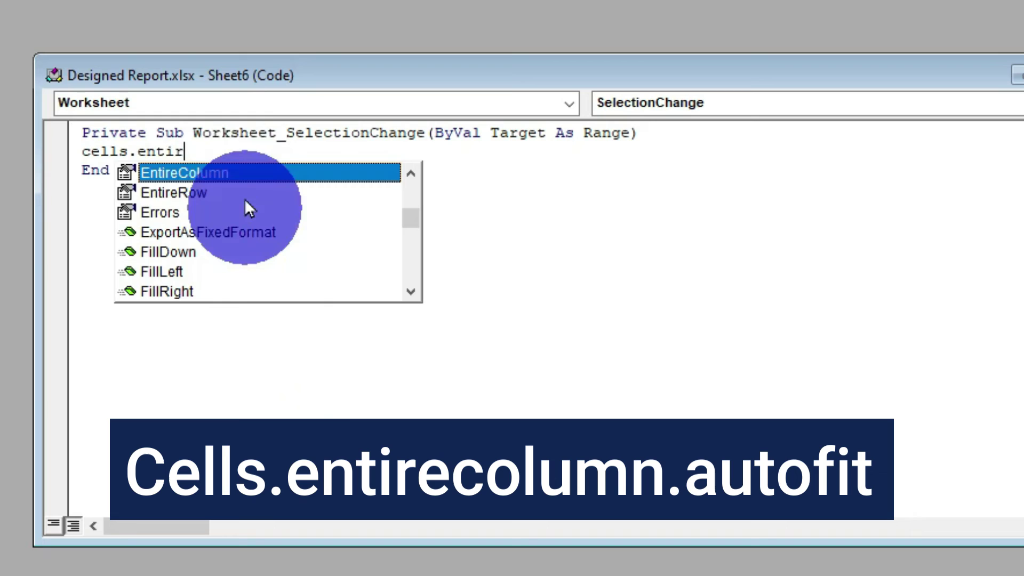
{"action": "key", "text": "Tab"}
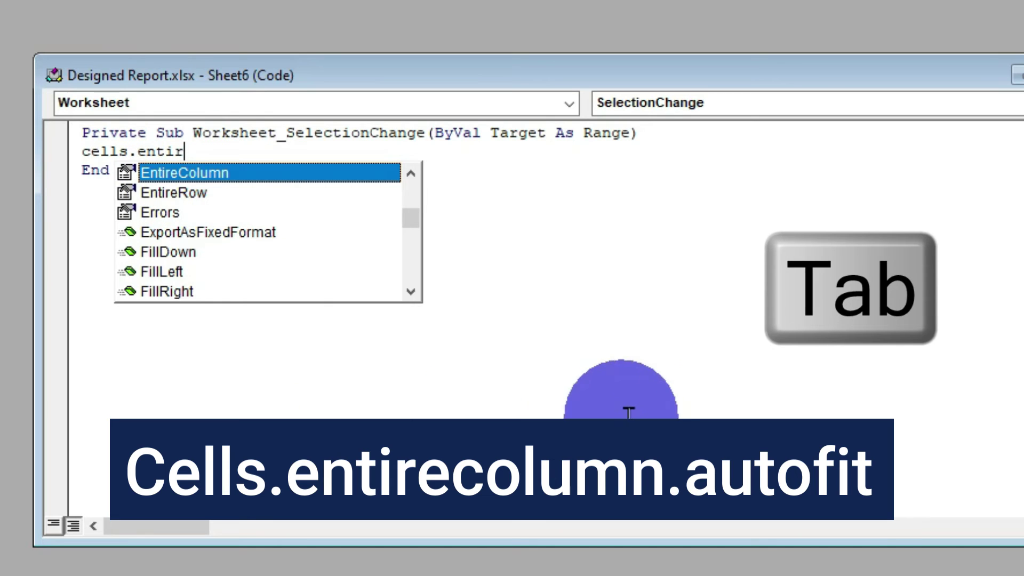
{"action": "key", "text": "Tab"}
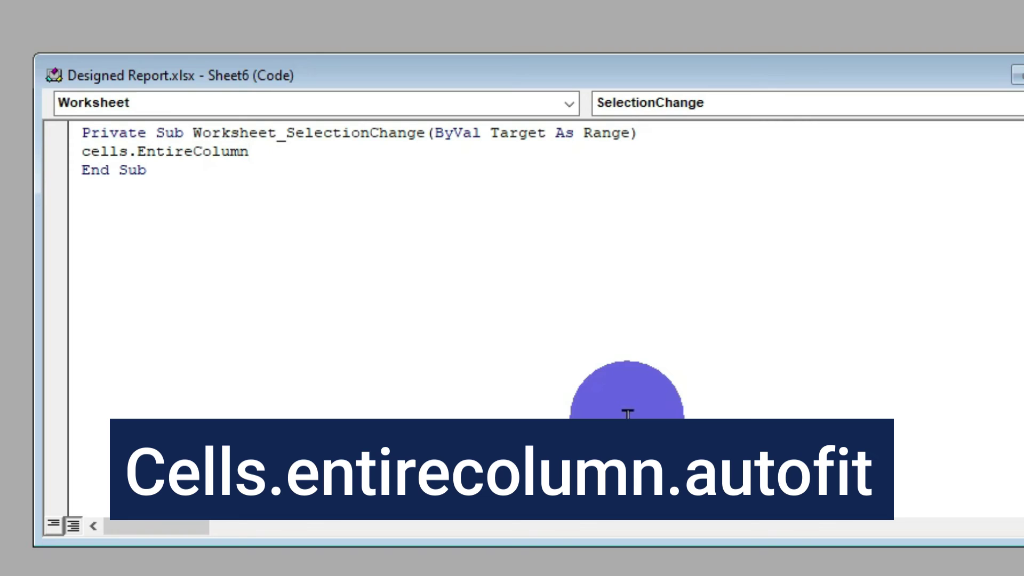
{"action": "type", "text": ".auto"}
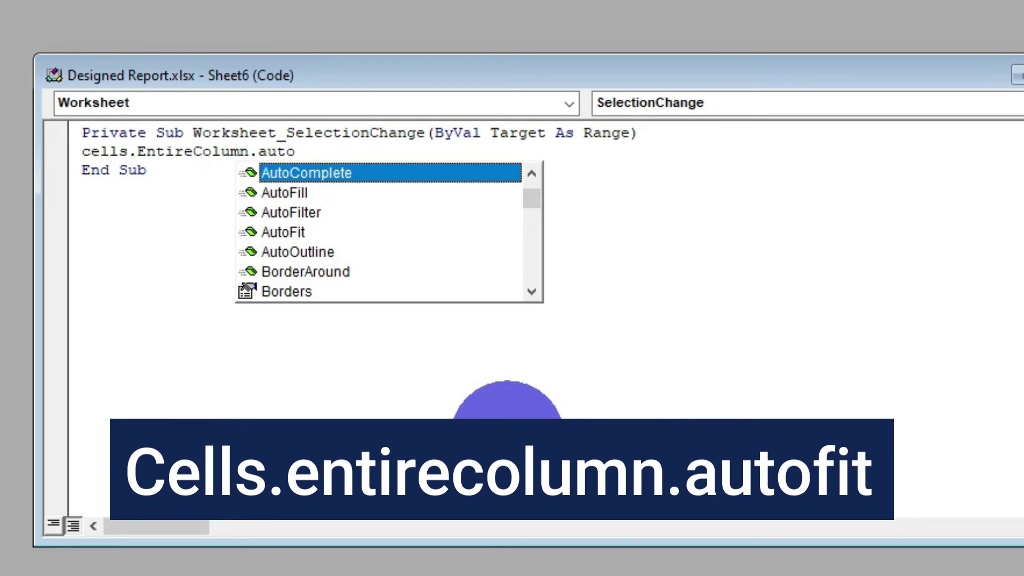
{"action": "key", "text": "Down"}
{"action": "key", "text": "Down"}
{"action": "key", "text": "Down"}
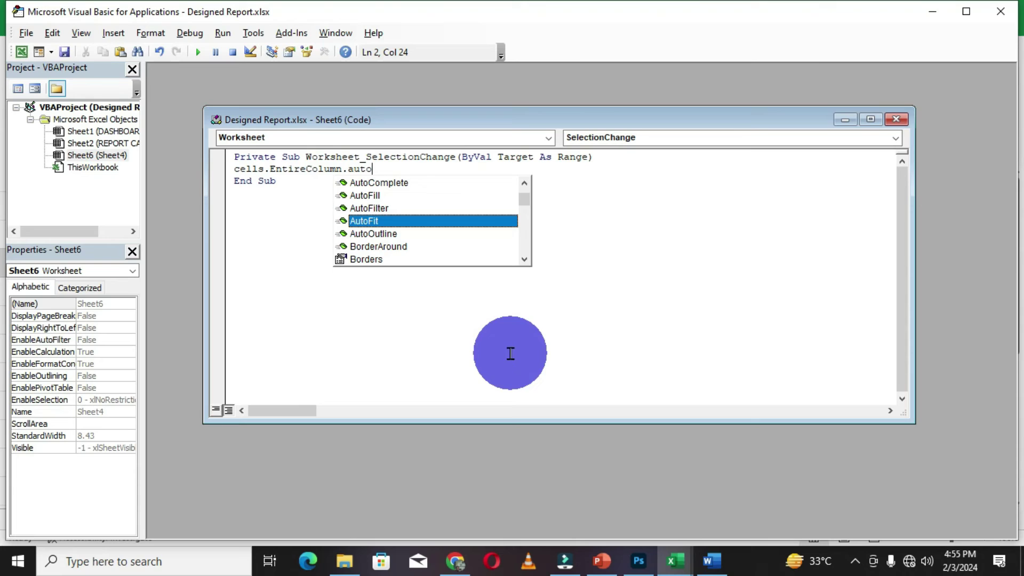
{"action": "key", "text": "Tab"}
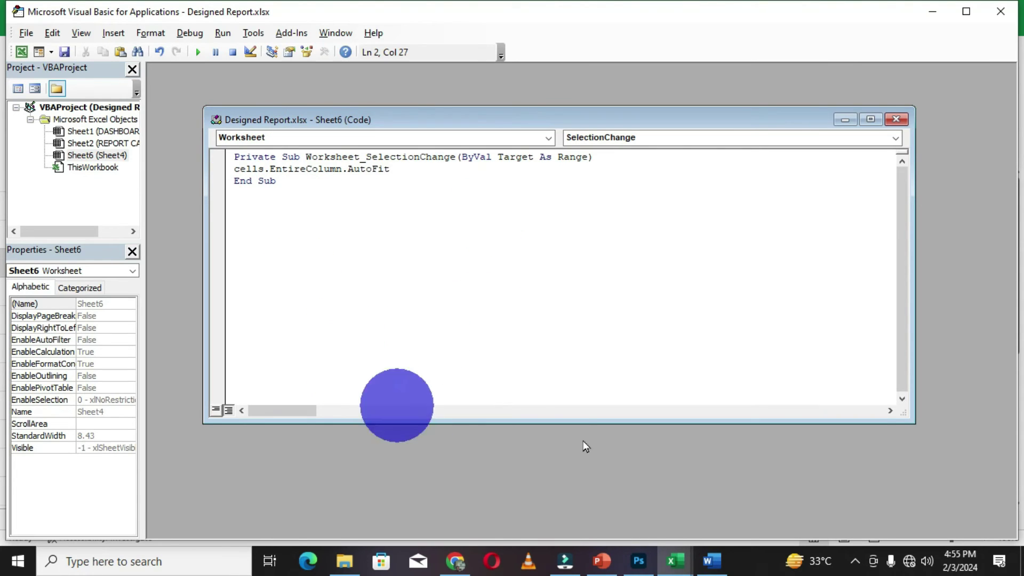
- Back in Sheet4, enter Name of Student, Class Score 1, Exams Score 1, Total Score 1 in A3:D3
{"action": "left_click", "coordinate": [1007, 13]}
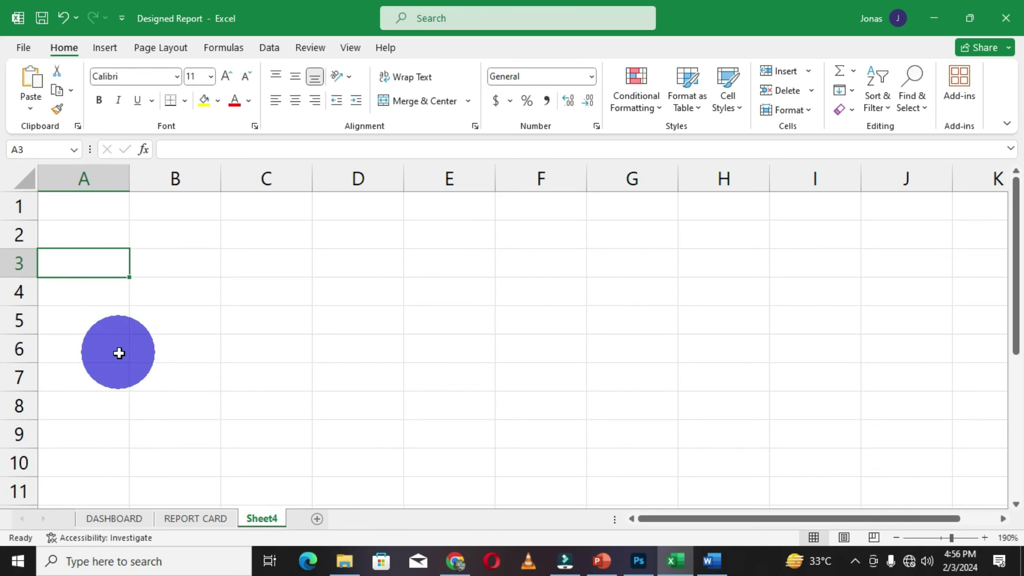
{"action": "type", "text": "Name"}
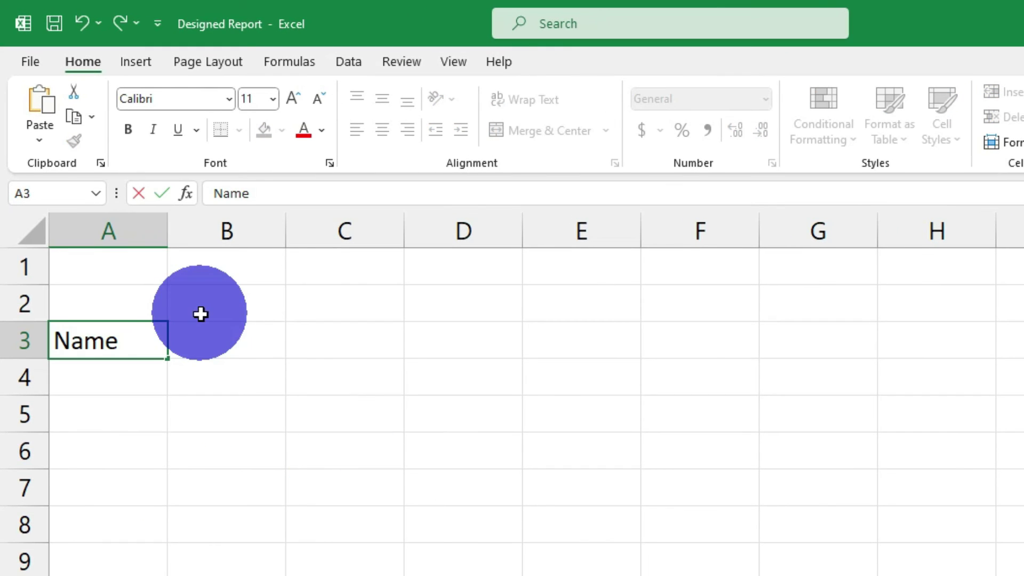
{"action": "type", "text": " of Student"}
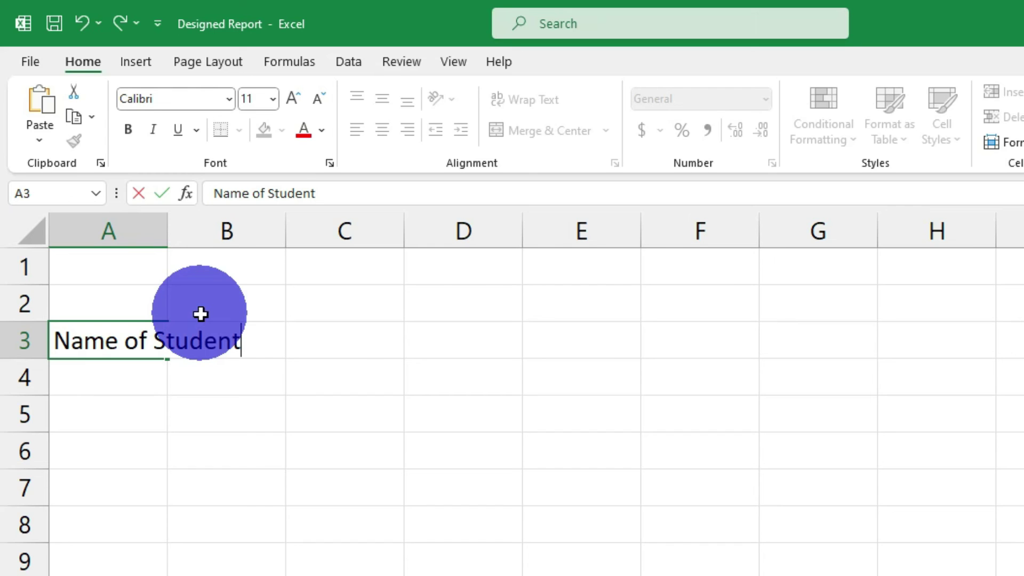
{"action": "key", "text": "Tab"}
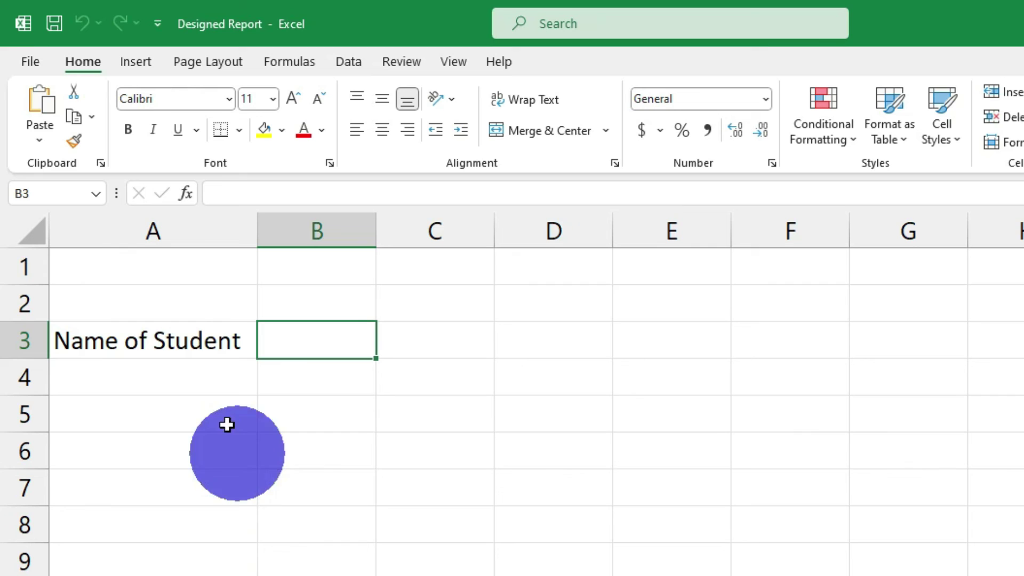
{"action": "type", "text": "Cl"}
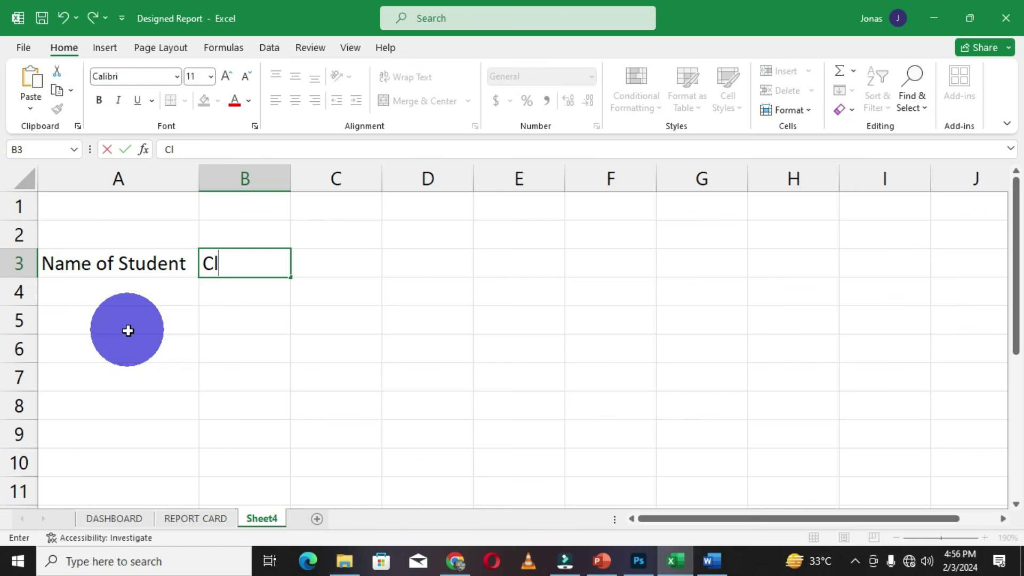
{"action": "type", "text": "ass Score"}
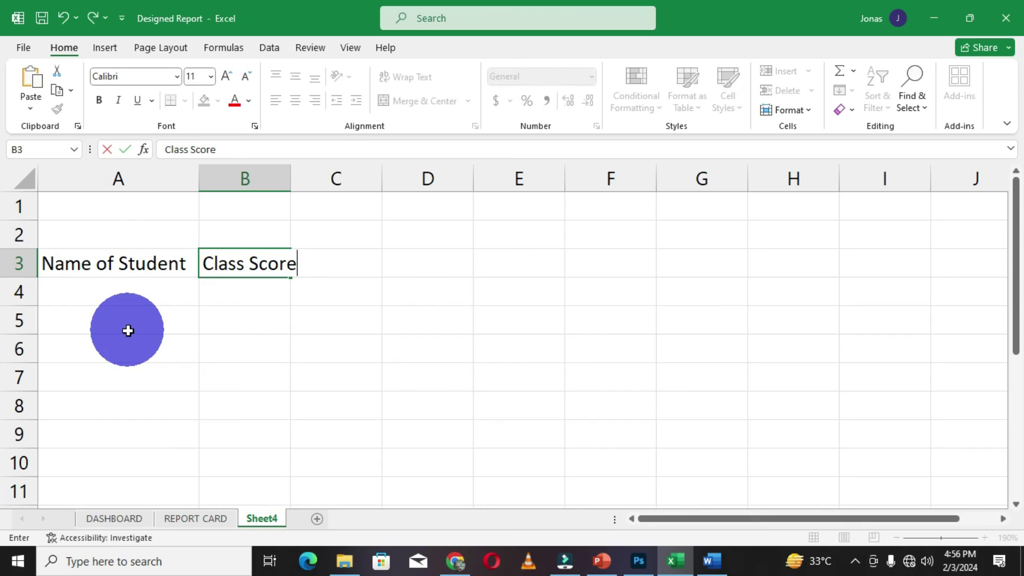
{"action": "type", "text": " 1"}
{"action": "key", "text": "Tab"}
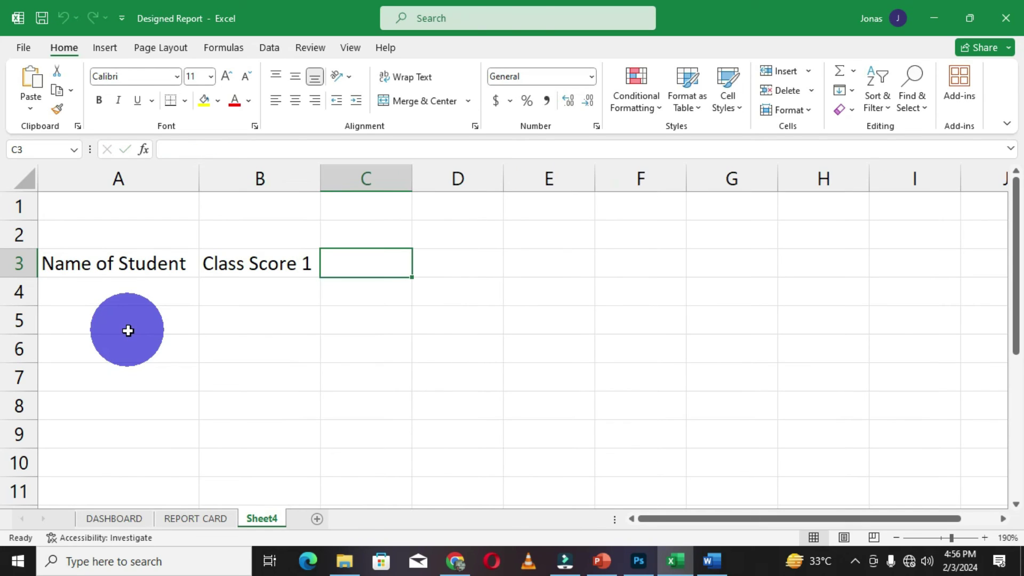
{"action": "type", "text": "E"}
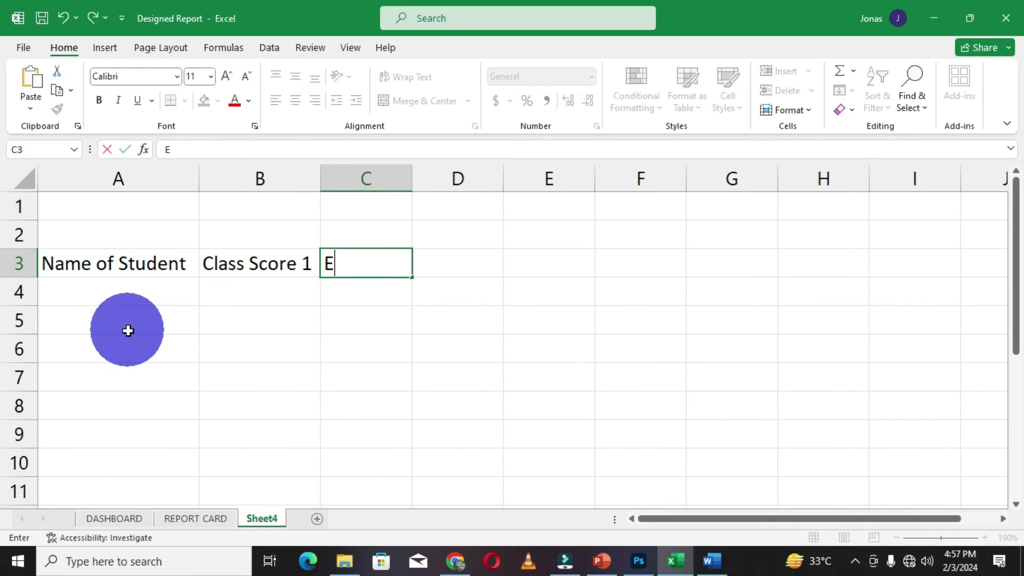
{"action": "type", "text": "xams Sc"}
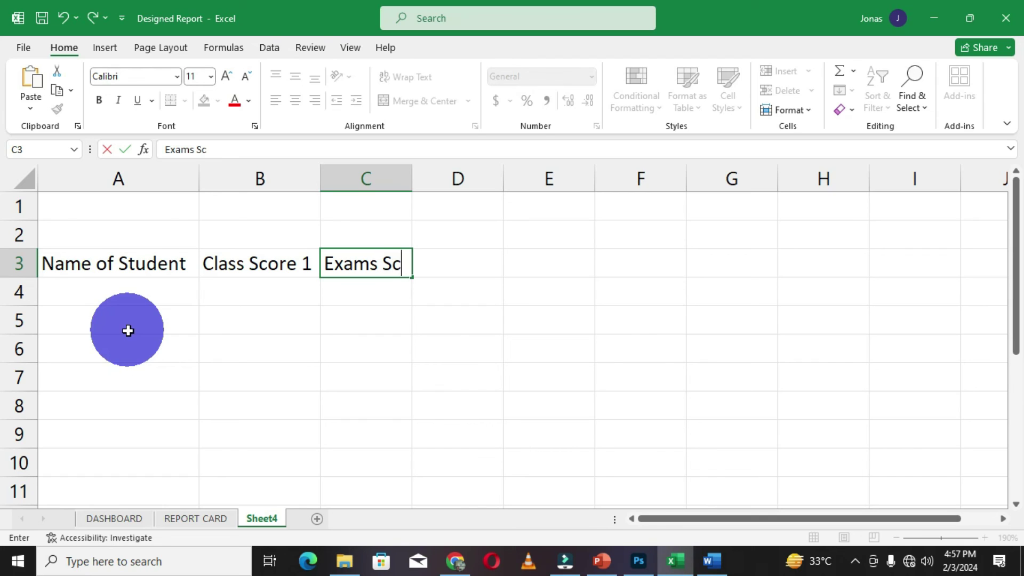
{"action": "type", "text": "ore 1"}
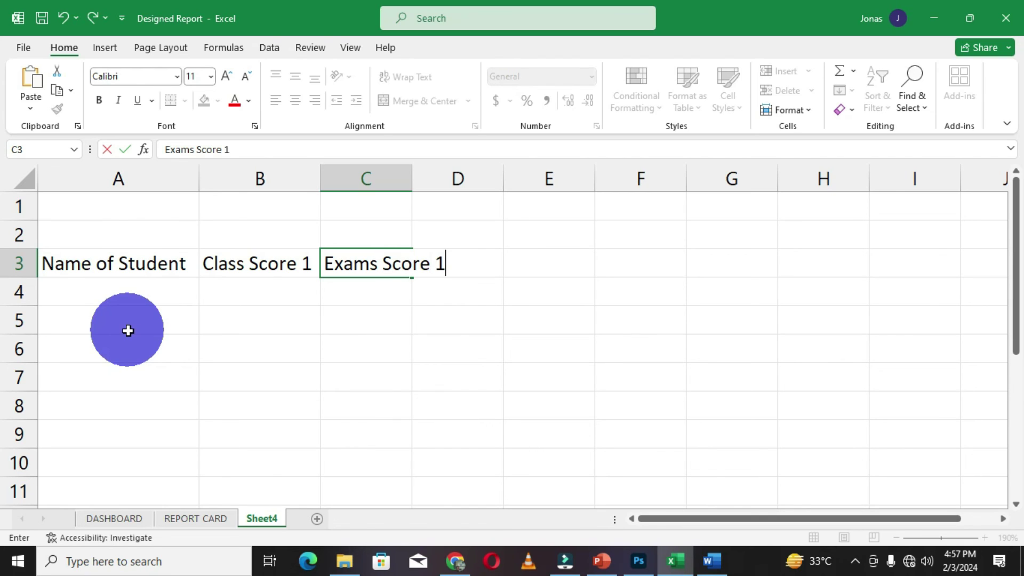
{"action": "key", "text": "Tab"}
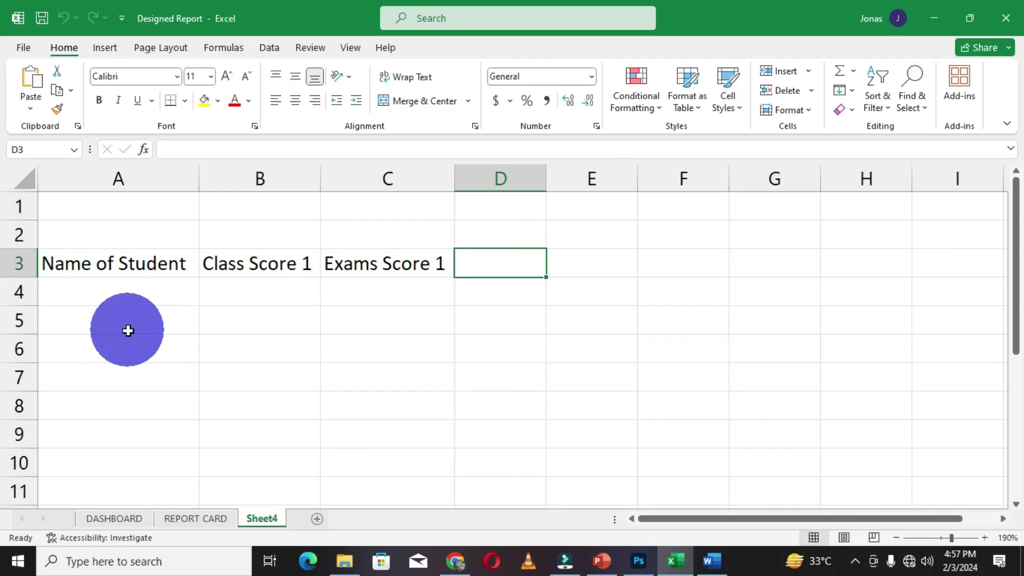
{"action": "type", "text": "Total "}
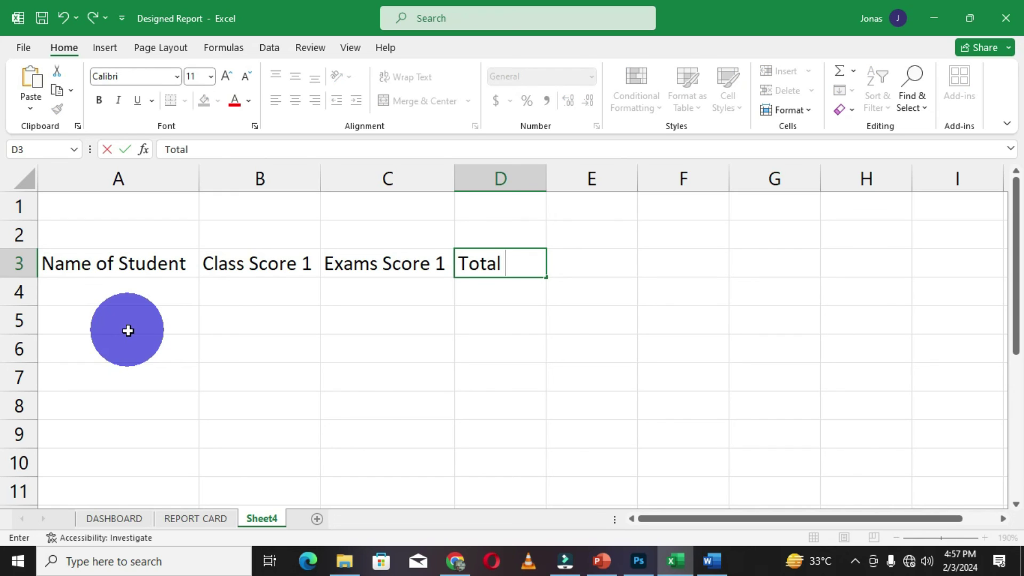
{"action": "type", "text": "Score"}
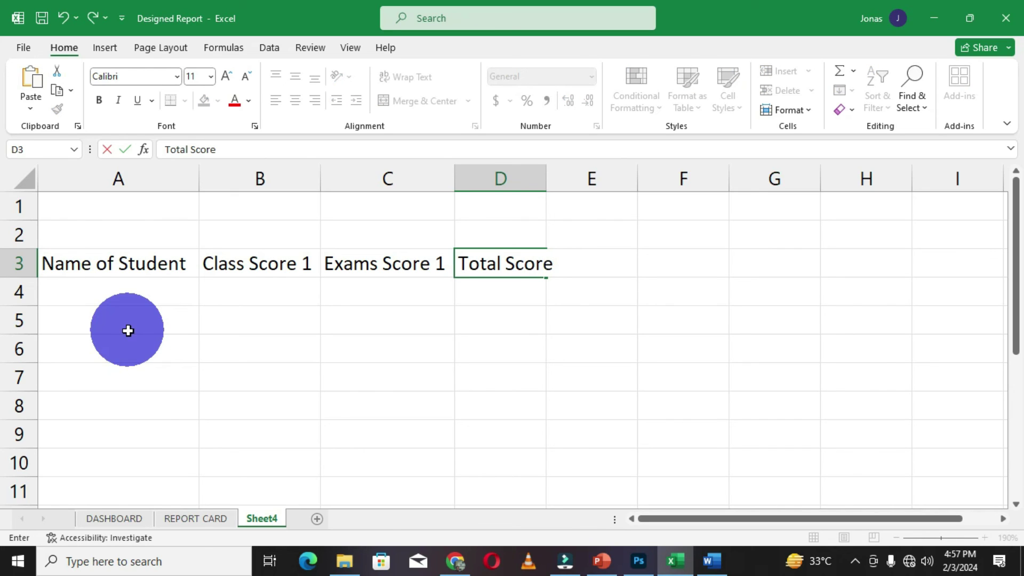
{"action": "type", "text": " 1"}
{"action": "key", "text": "Tab"}
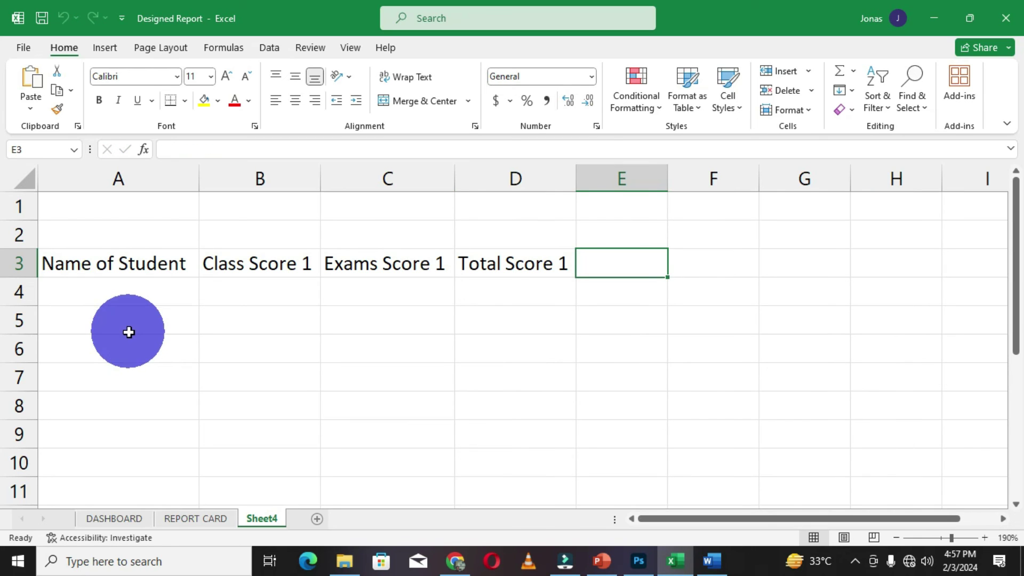